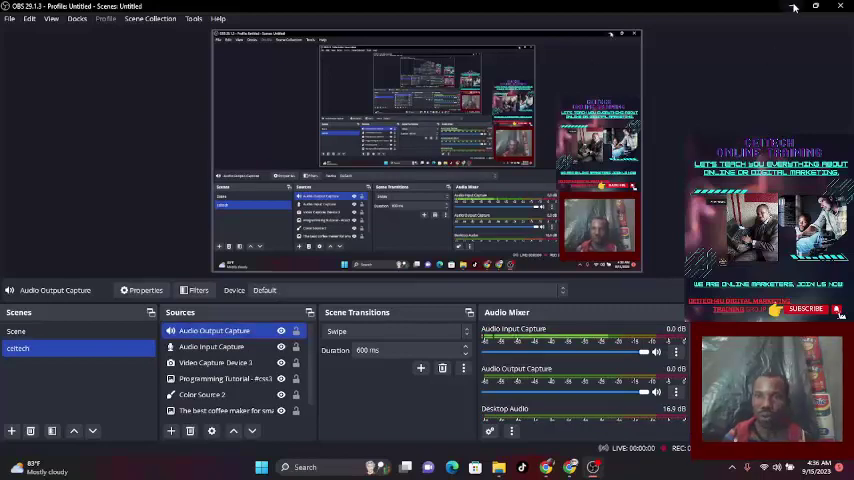
Step: Minimize OBS Studio and restore the Chrome window over the desktop
{"action": "left_click", "coordinate": [794, 8]}
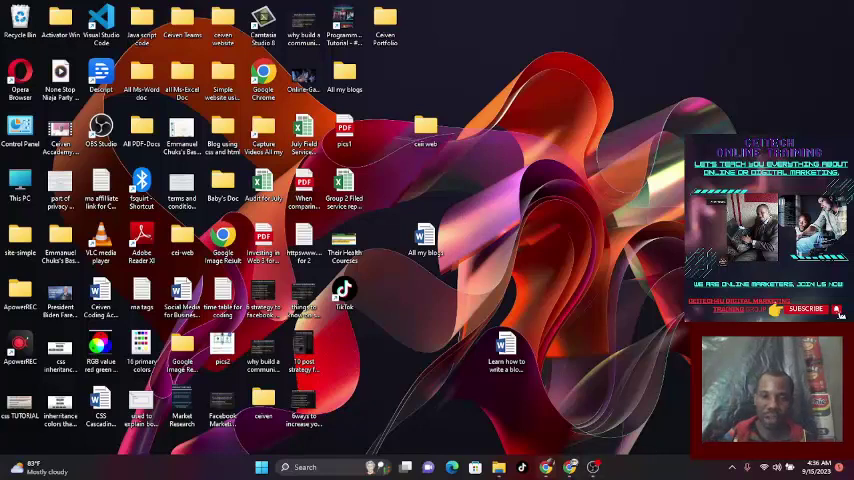
{"action": "left_click", "coordinate": [548, 467]}
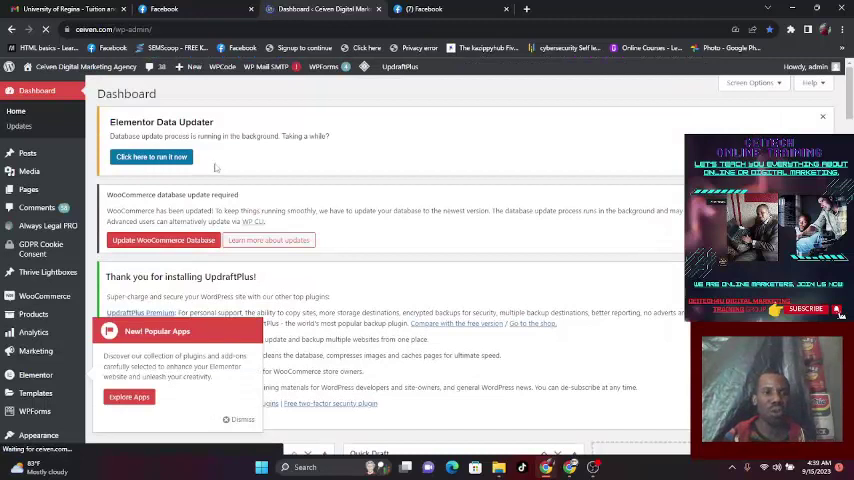
Step: Switch to the Facebook tab showing the ceiventeams business Page
{"action": "left_click", "coordinate": [175, 9]}
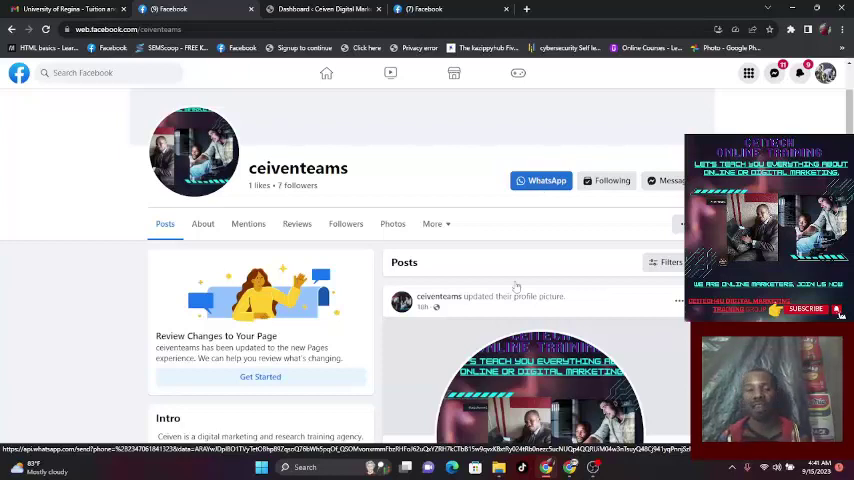
Step: Bring the OBS Studio window back in front of Chrome from the taskbar
{"action": "left_click", "coordinate": [590, 468]}
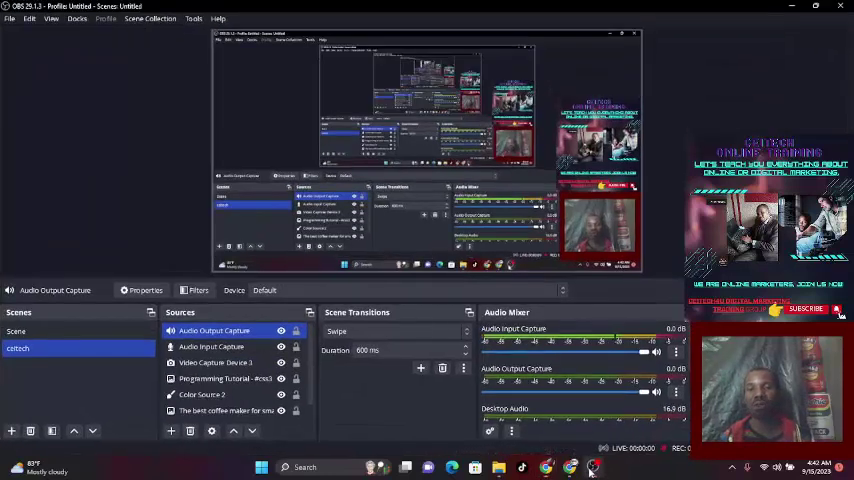